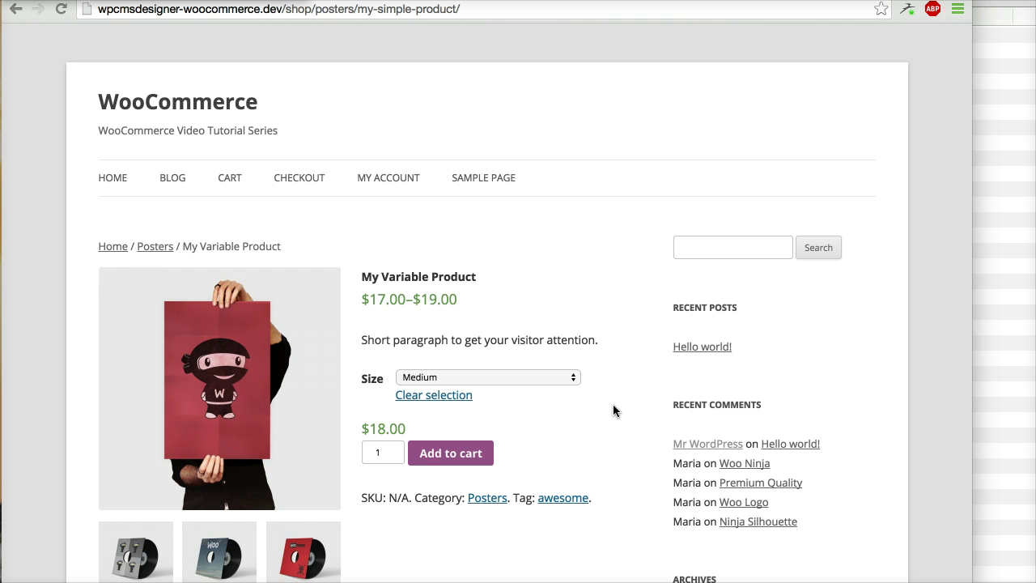
Step: Scroll to the Product Data box and show its Linked Products panel
scroll(612, 411, down, 1)
scroll(612, 411, down, 3)
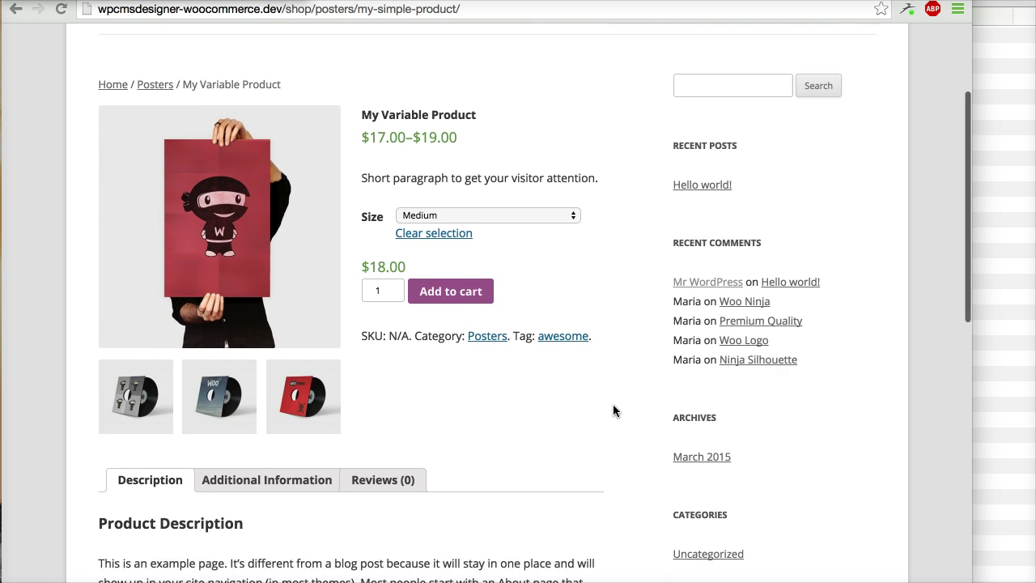
scroll(612, 410, down, 1)
scroll(613, 410, down, 3)
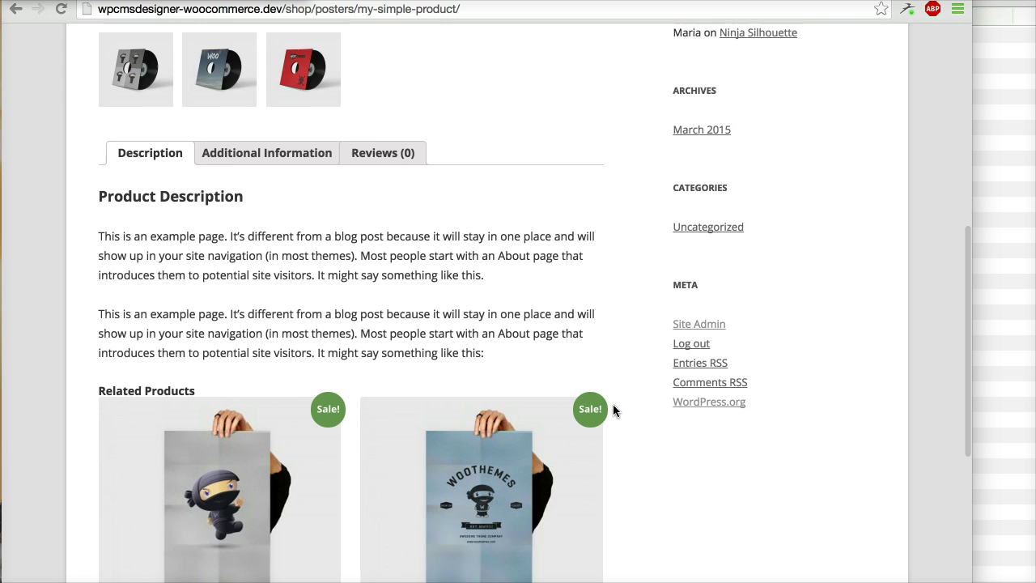
scroll(613, 410, down, 2)
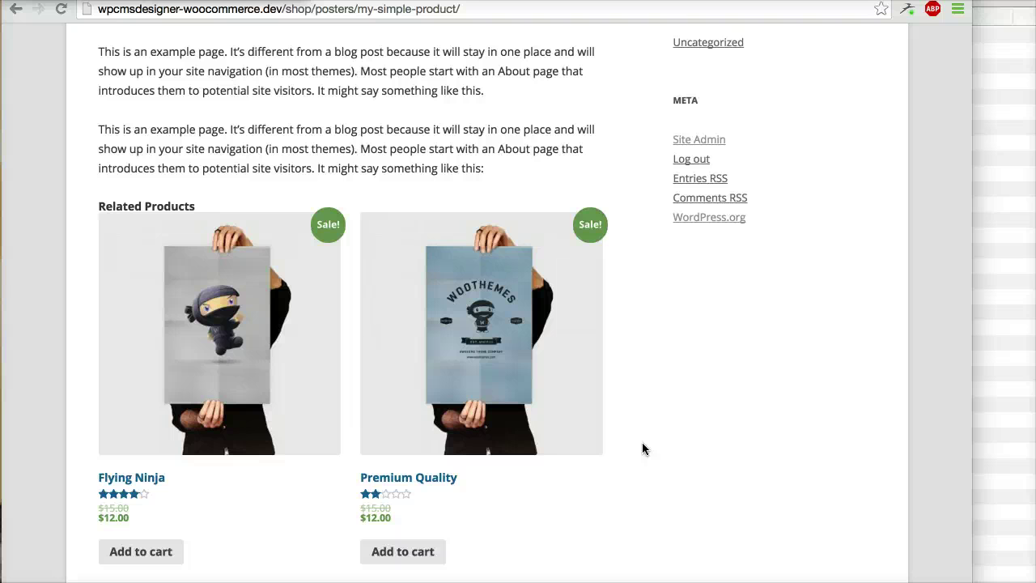
scroll(643, 443, up, 1)
scroll(643, 443, up, 3)
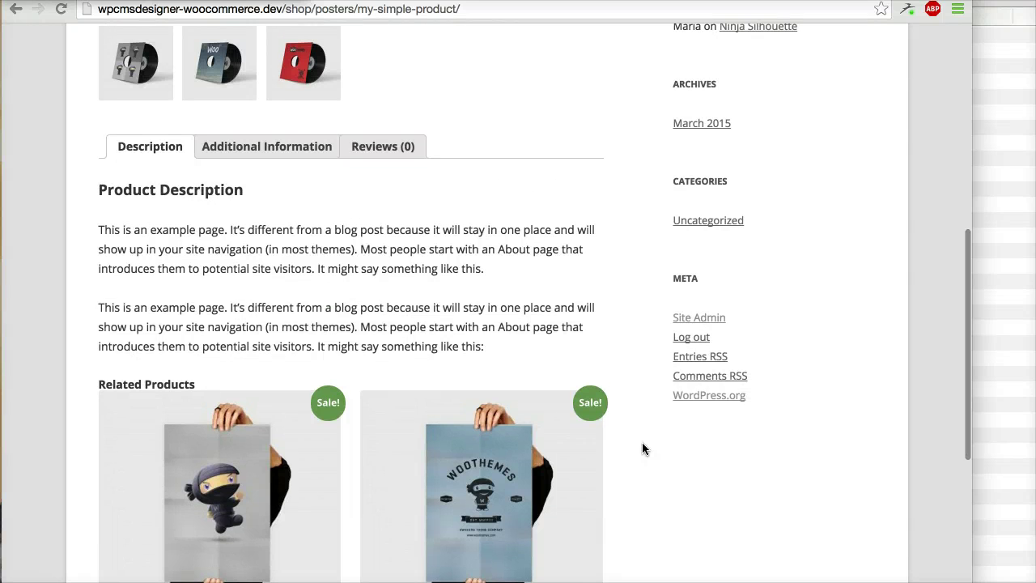
scroll(642, 442, down, 1)
scroll(642, 442, down, 2)
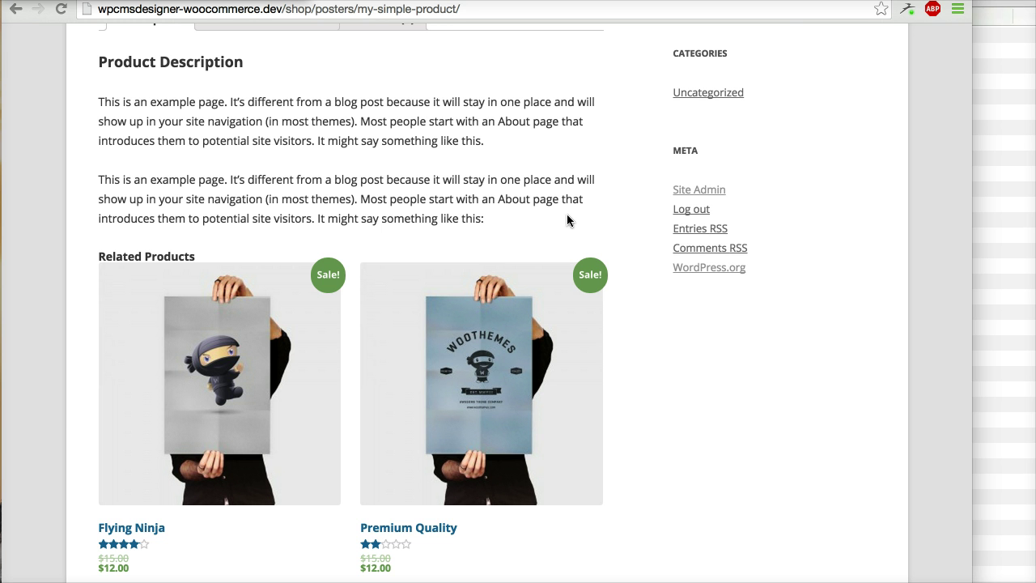
scroll(566, 215, up, 1)
scroll(567, 215, up, 3)
scroll(567, 216, up, 3)
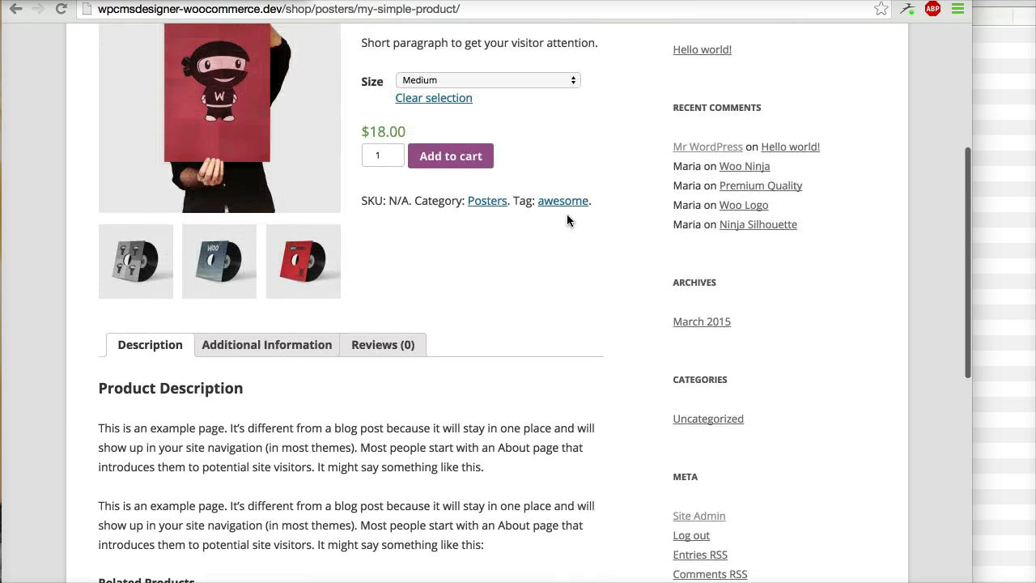
scroll(567, 220, up, 3)
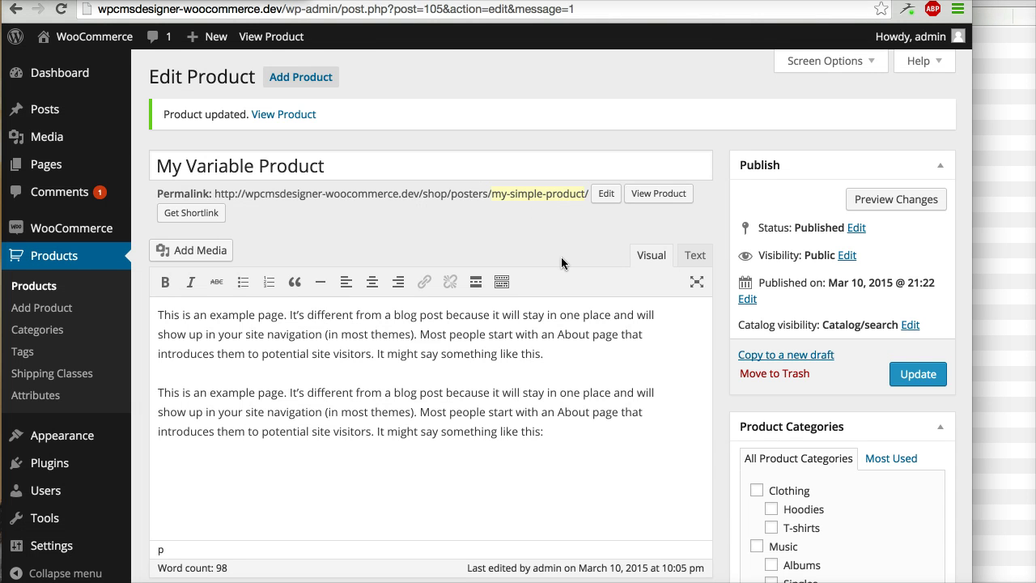
scroll(562, 259, down, 5)
scroll(561, 260, down, 2)
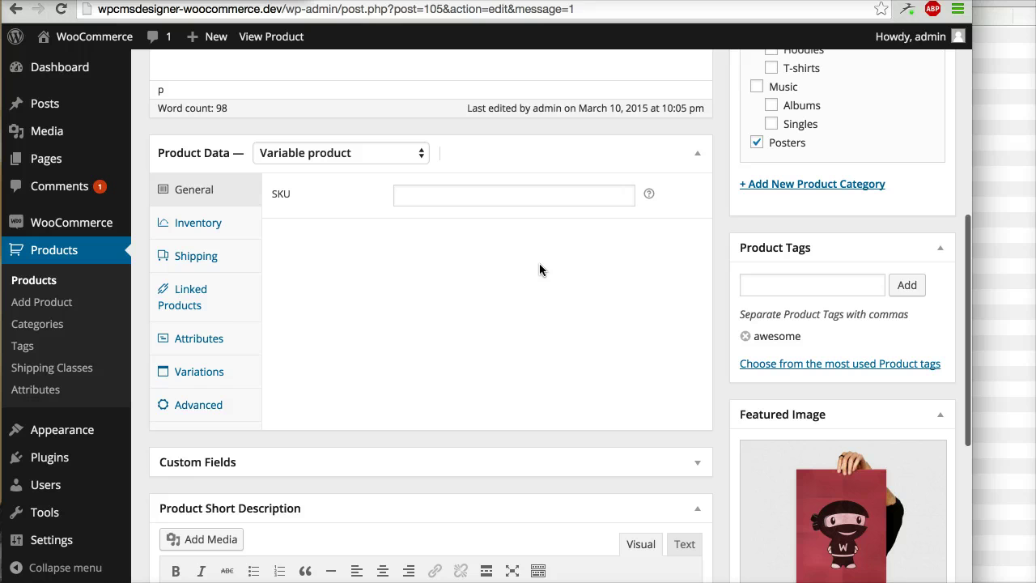
click(234, 297)
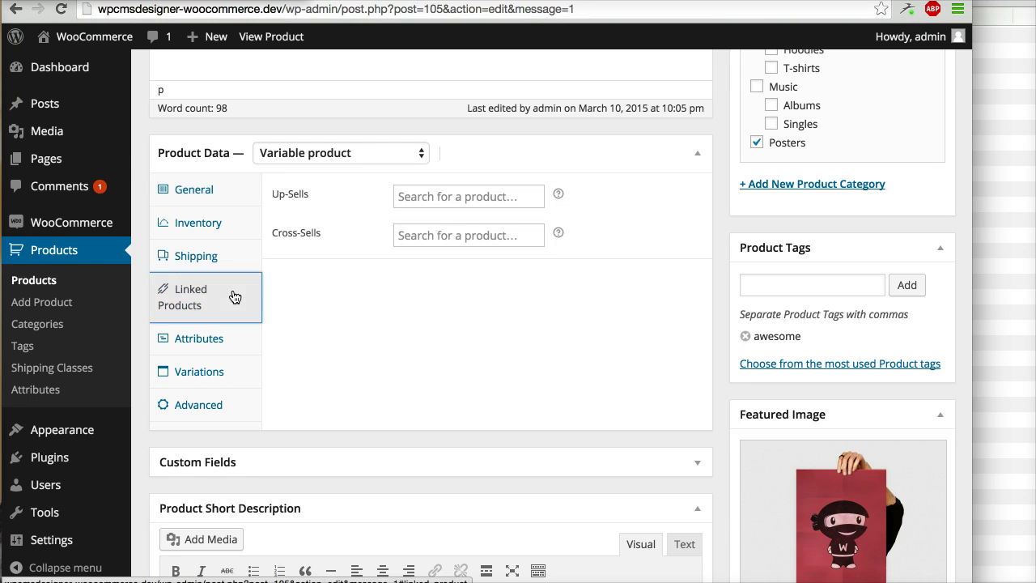
Step: Search the Up-Sells field for 'poster' and 'cd', neither of which finds a match
click(417, 201)
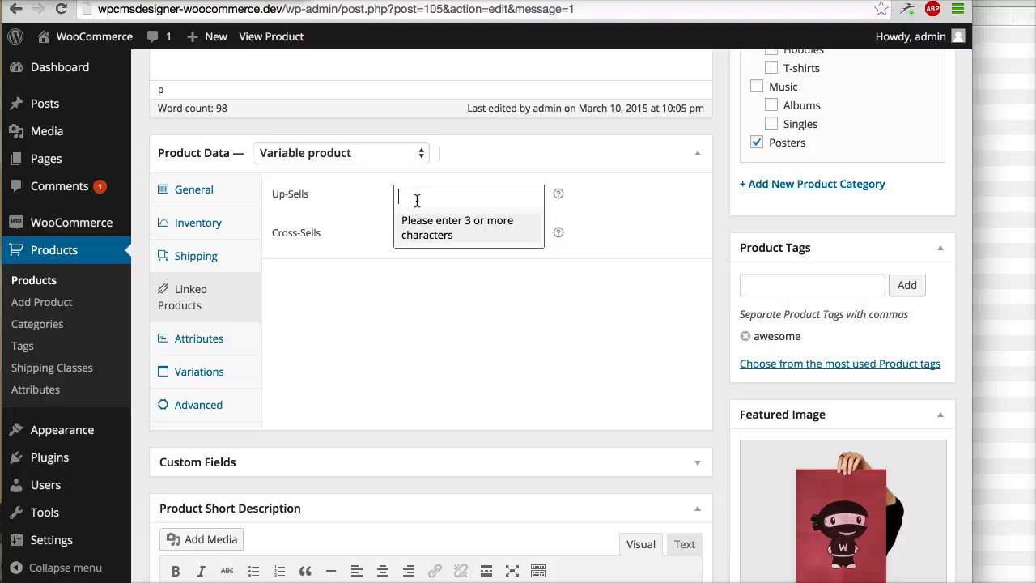
text(poster)
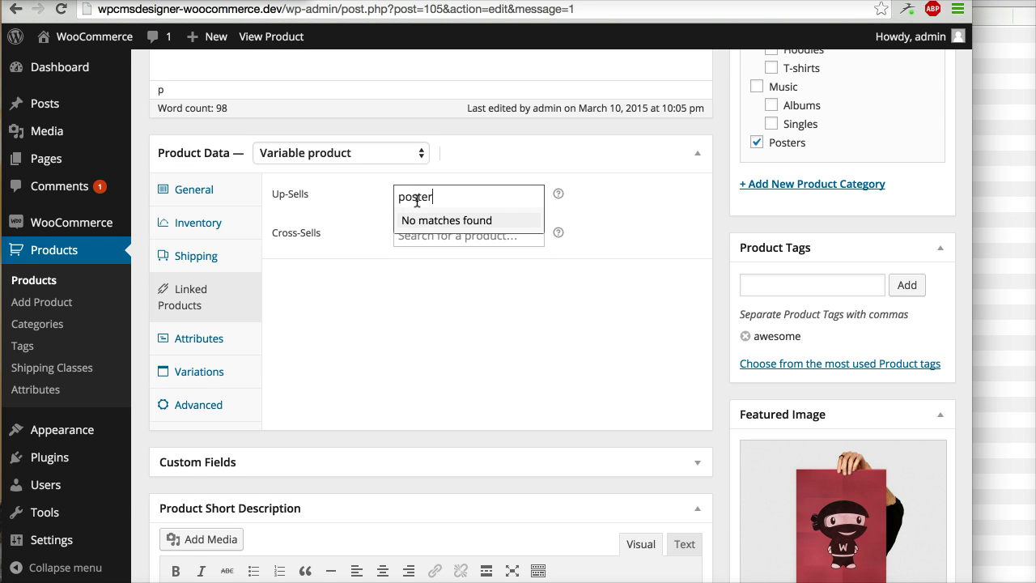
key(BackSpace)
key(BackSpace)
key(BackSpace)
key(BackSpace)
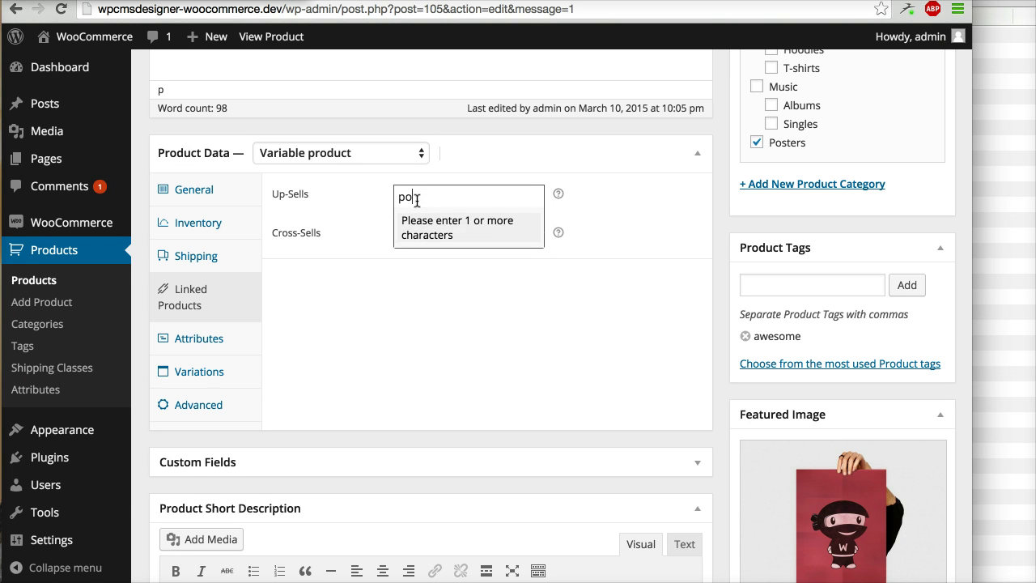
key(BackSpace)
key(BackSpace)
text(cd)
key(BackSpace)
key(BackSpace)
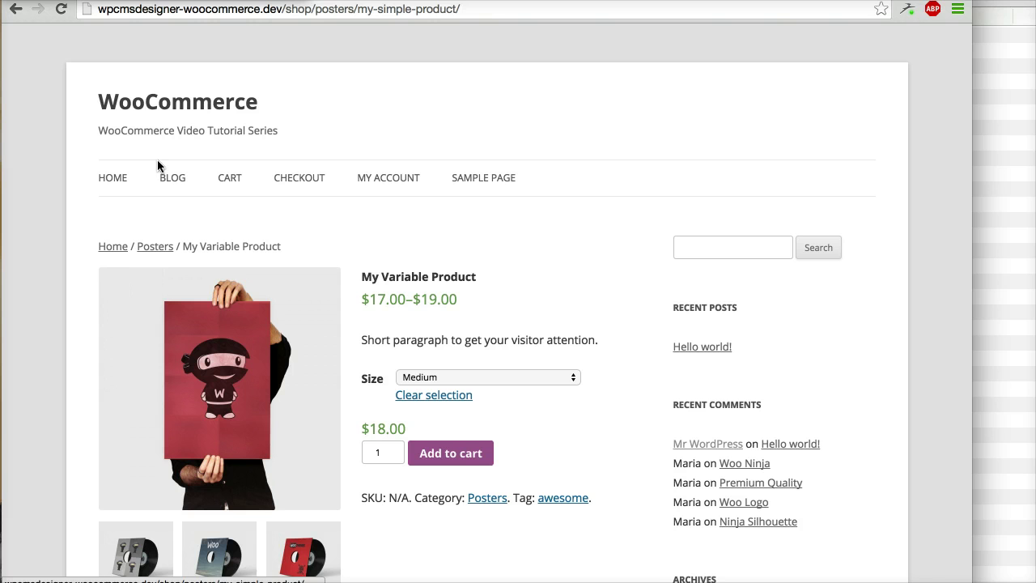
right_click(242, 109)
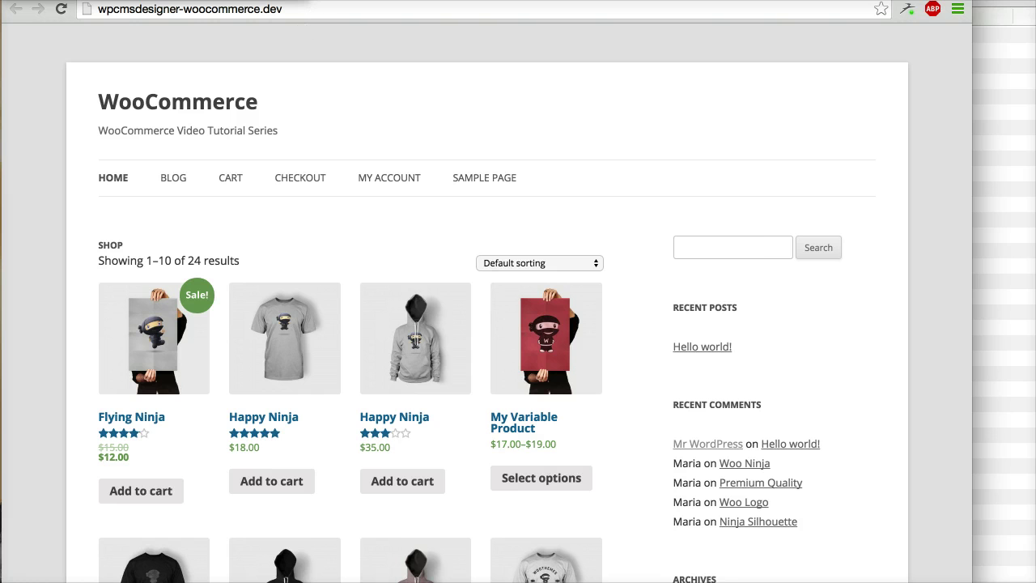
Step: Add Woo Ninja and Patient Ninja as up-sells from a 'ninja' search and update the product
text(ni)
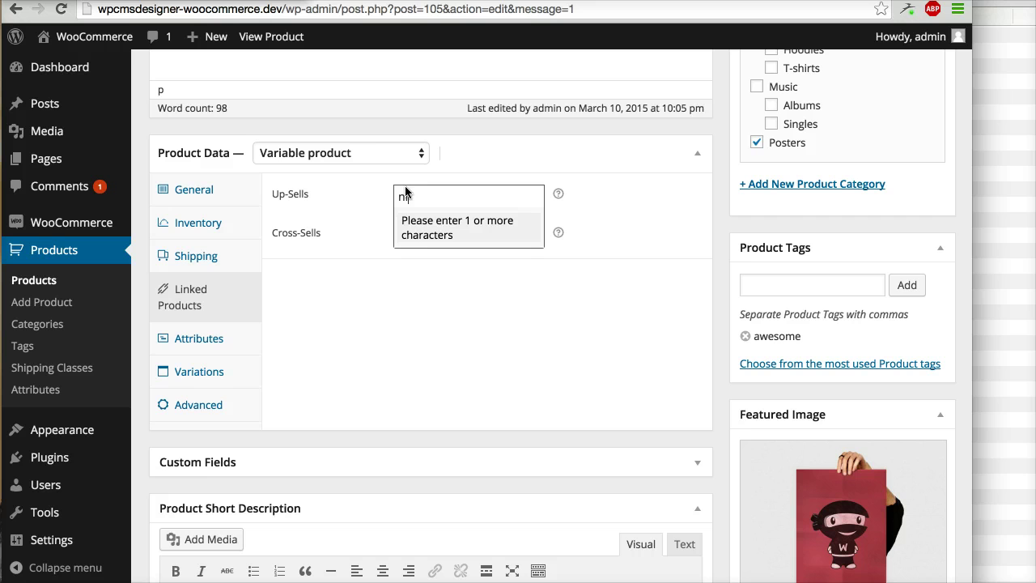
text(nja)
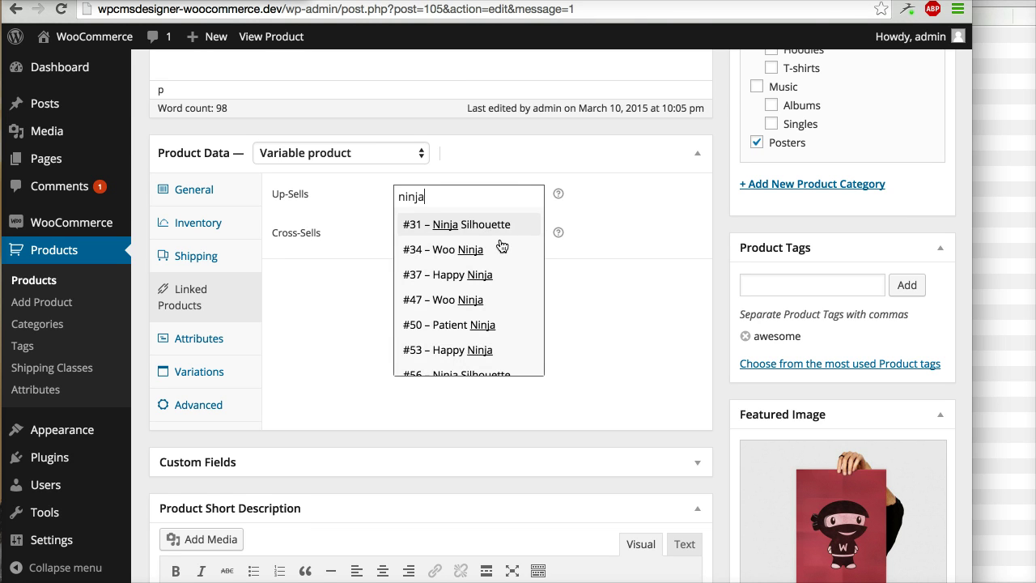
click(504, 250)
click(526, 200)
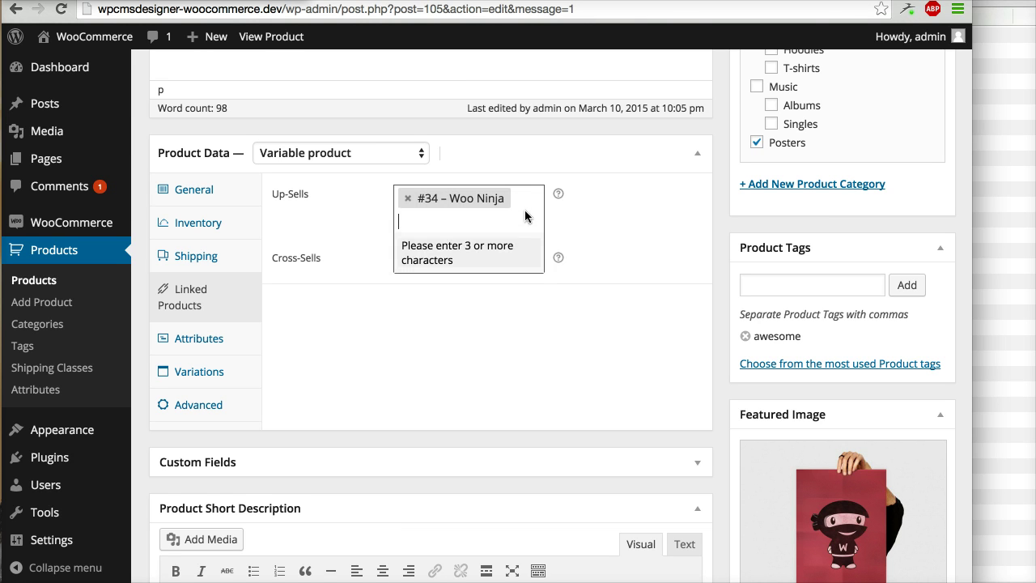
text(nin)
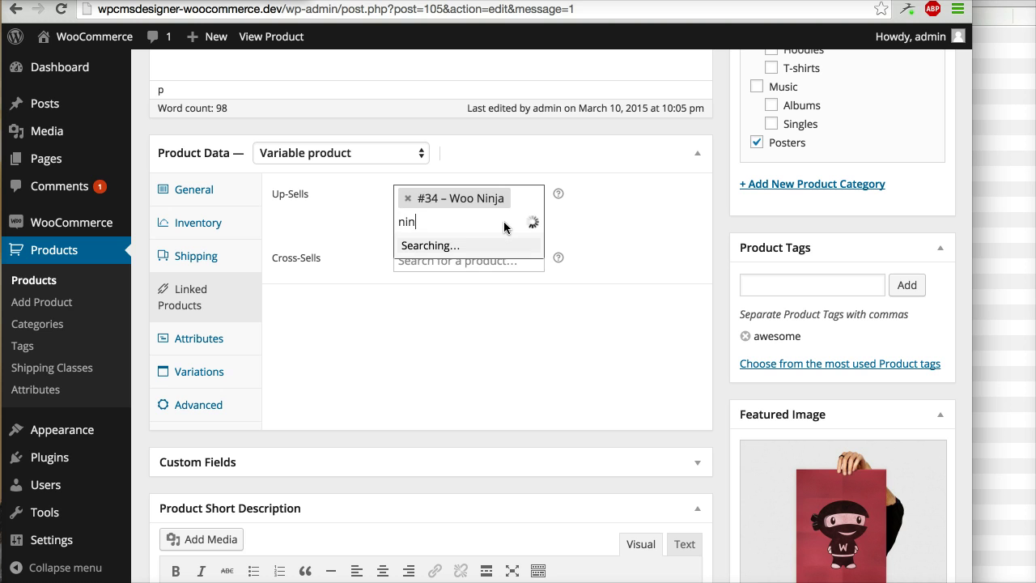
text(ja)
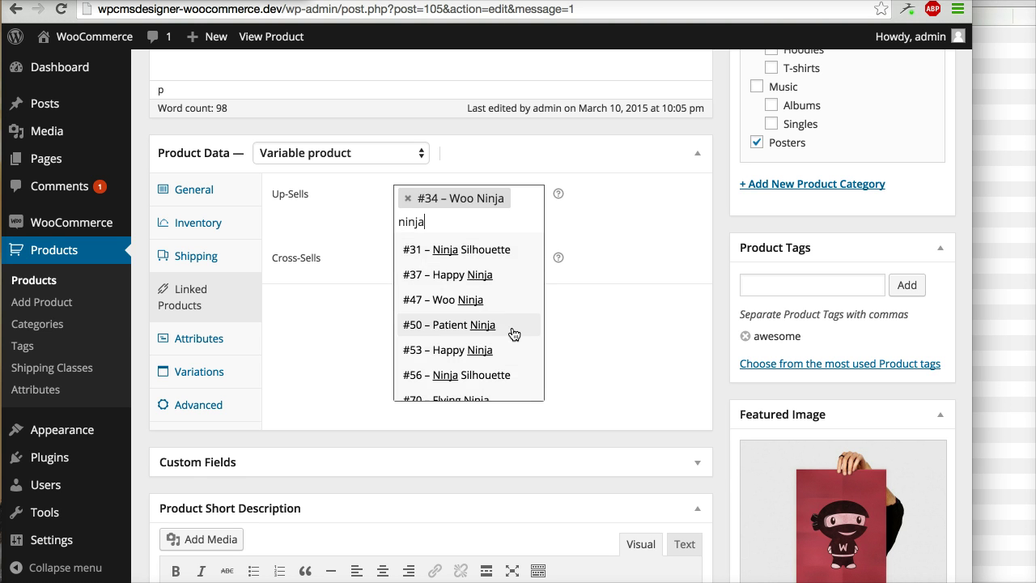
click(513, 326)
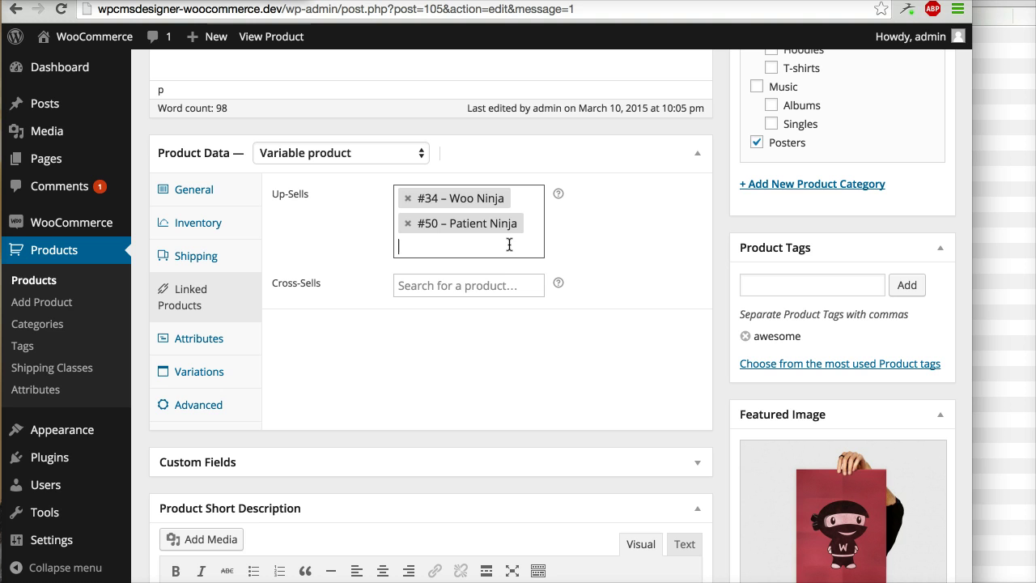
click(509, 245)
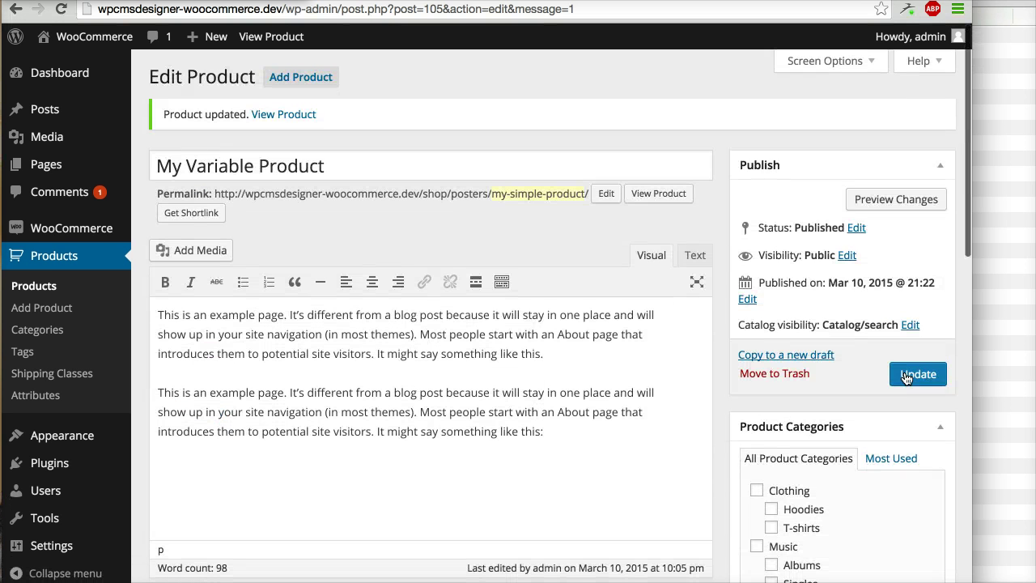
click(906, 376)
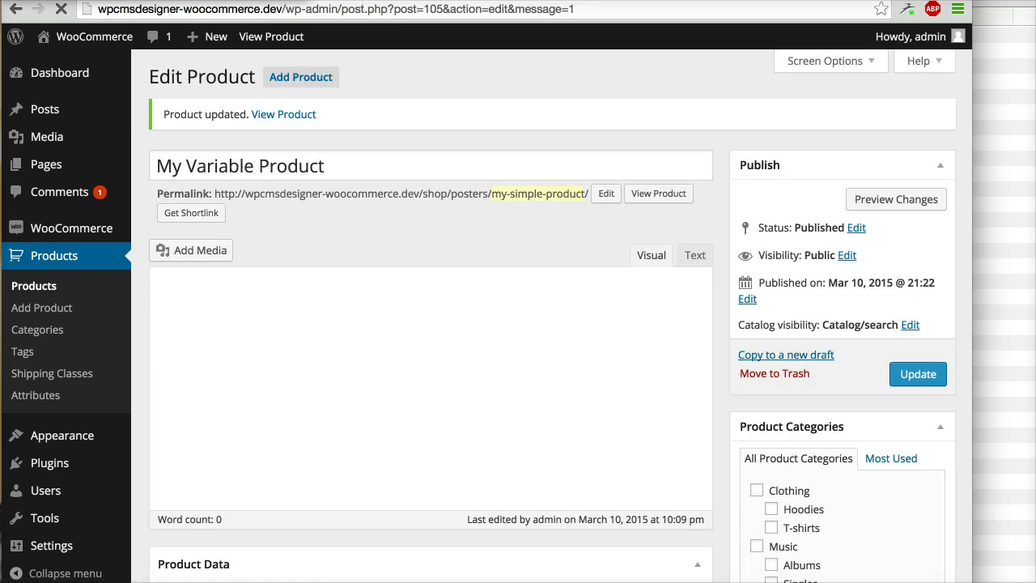
Step: Open and reload the live product page, finding Patient Ninja and Woo Ninja under 'You may also like…'
click(313, 13)
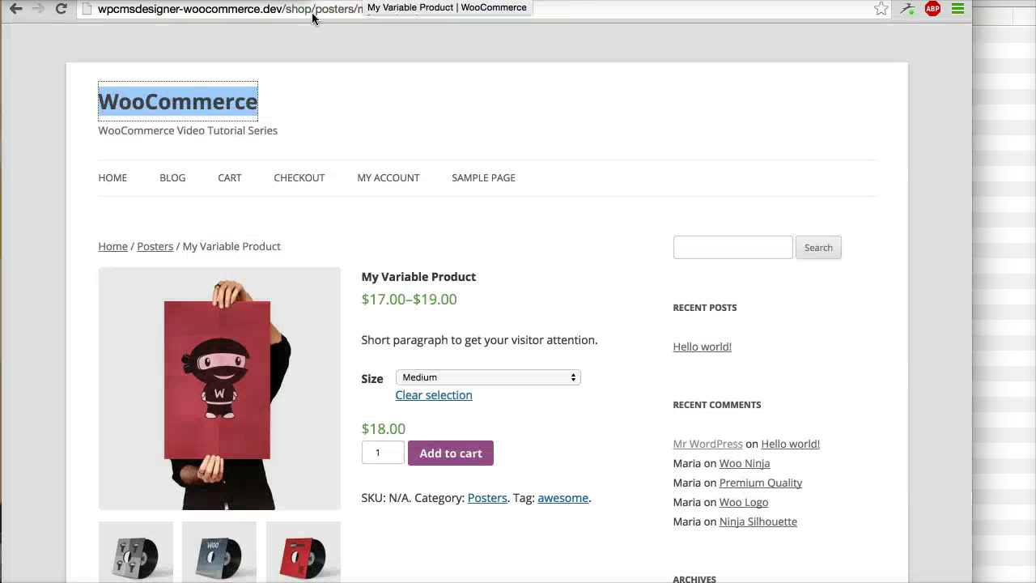
click(59, 109)
click(61, 10)
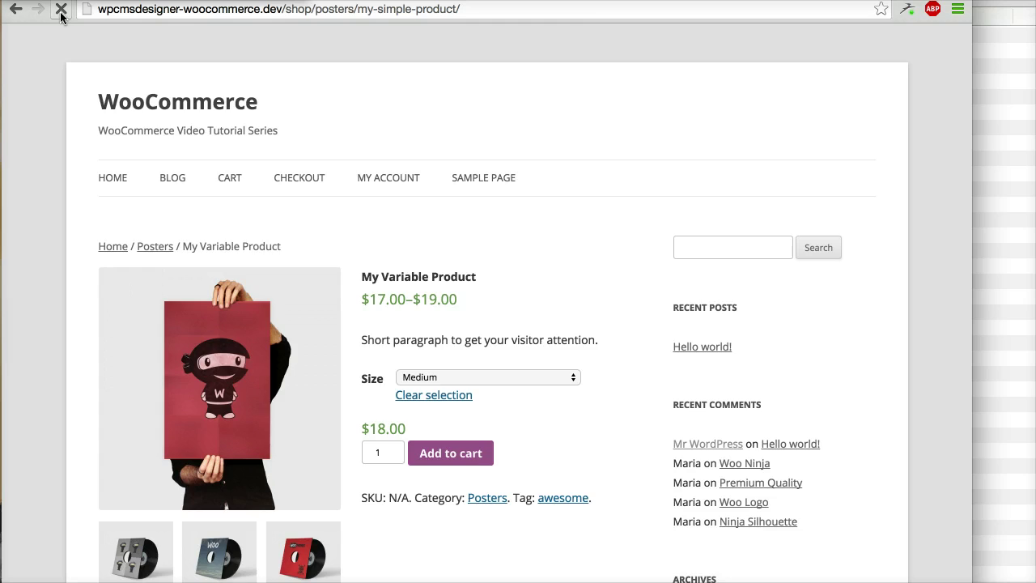
scroll(62, 368, down, 4)
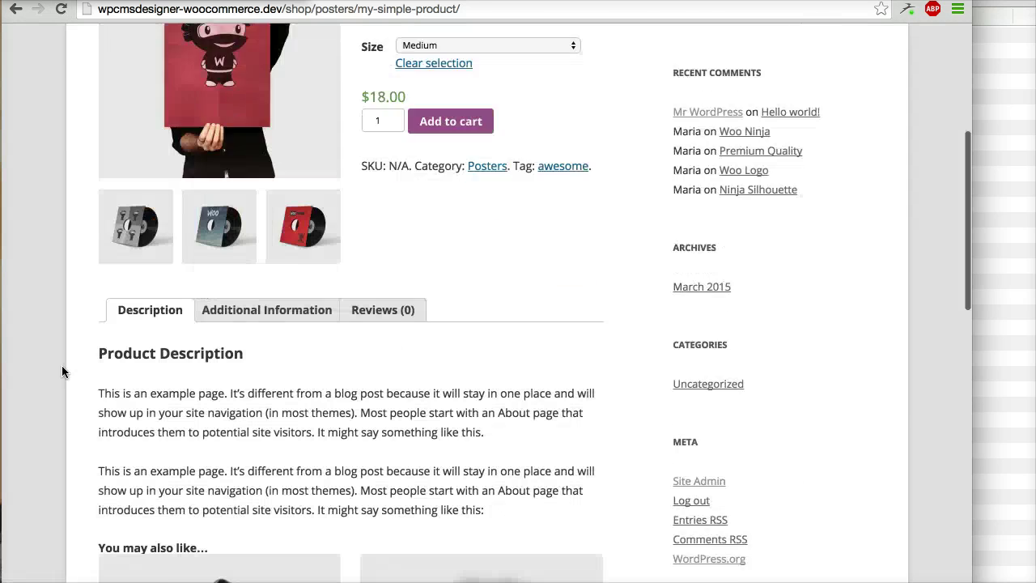
scroll(62, 372, down, 3)
scroll(62, 371, down, 2)
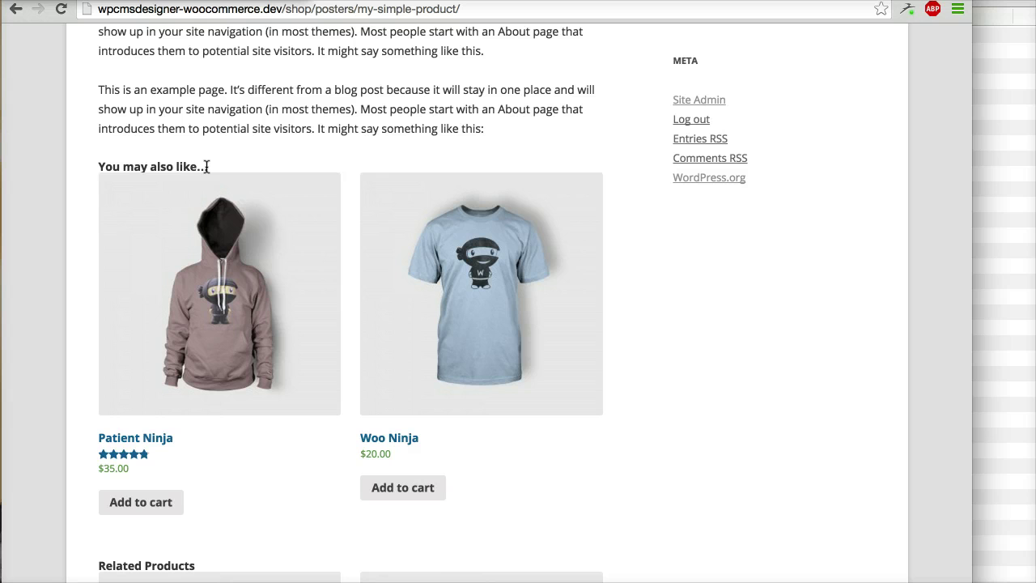
drag(207, 166, 98, 166)
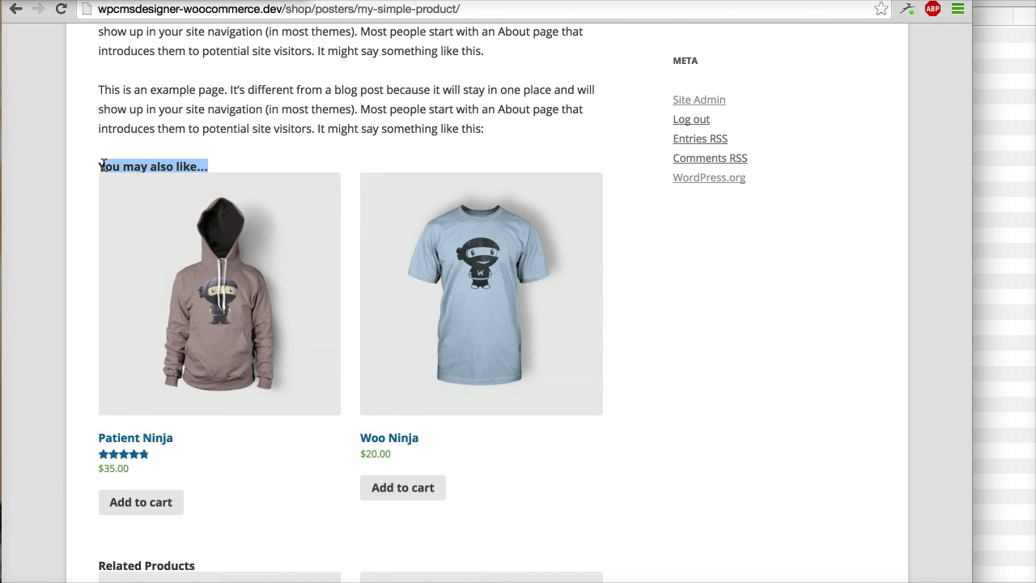
click(265, 120)
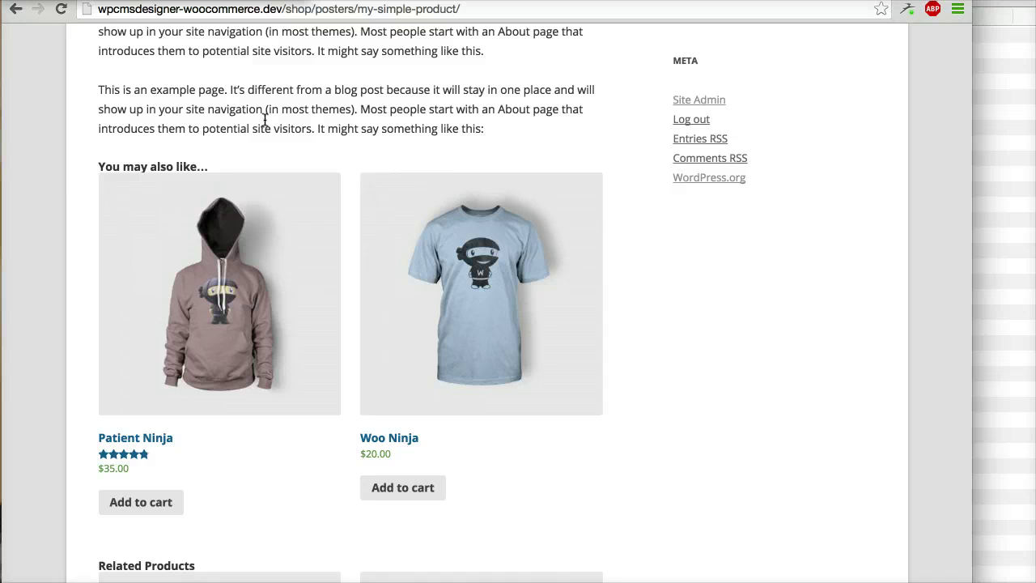
Step: Scroll back up to the top of the product page
scroll(265, 120, up, 2)
scroll(265, 120, up, 4)
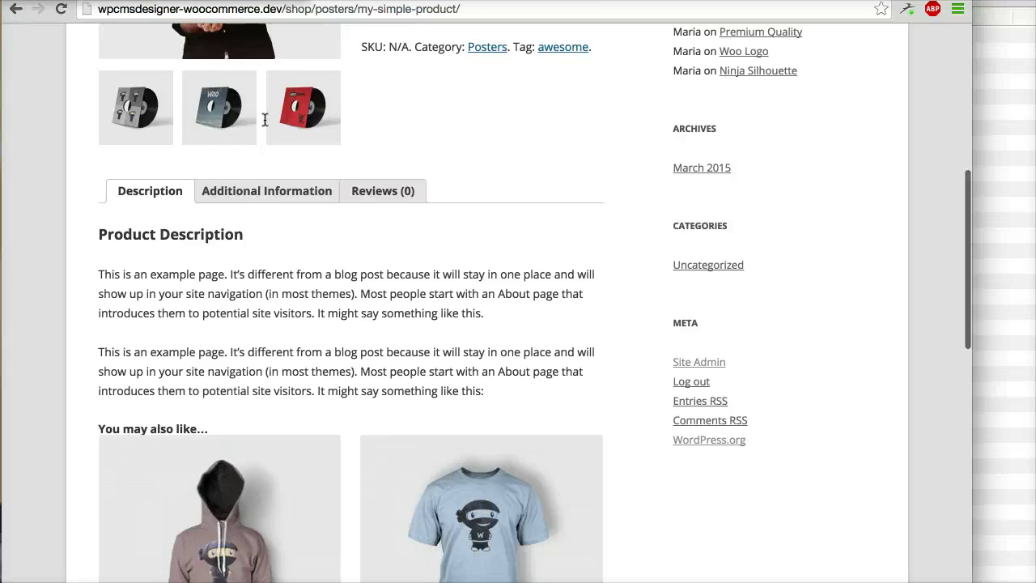
scroll(264, 120, up, 2)
scroll(265, 120, up, 2)
scroll(265, 119, up, 3)
scroll(265, 120, up, 1)
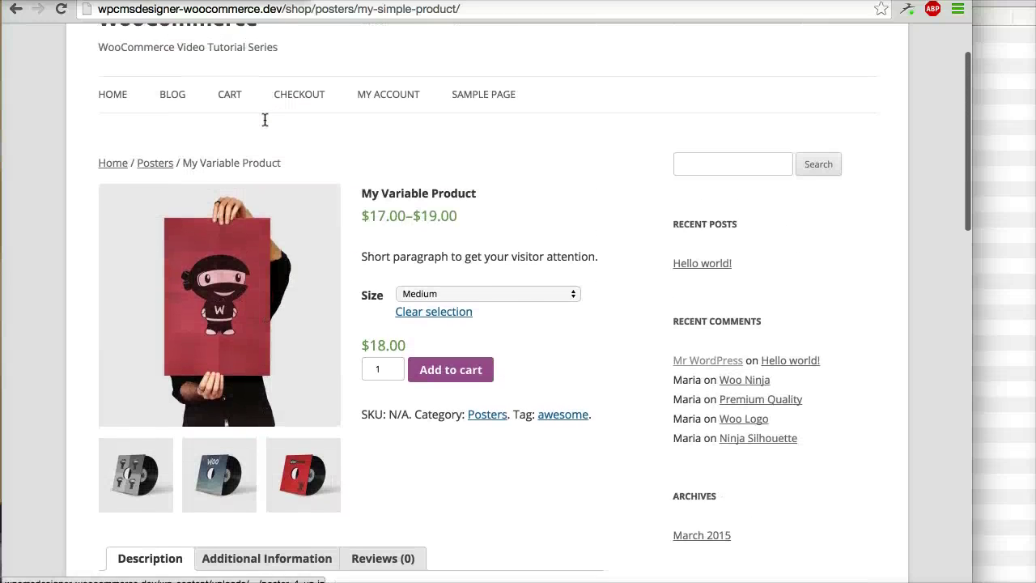
scroll(267, 121, up, 1)
scroll(269, 121, up, 1)
scroll(272, 122, up, 2)
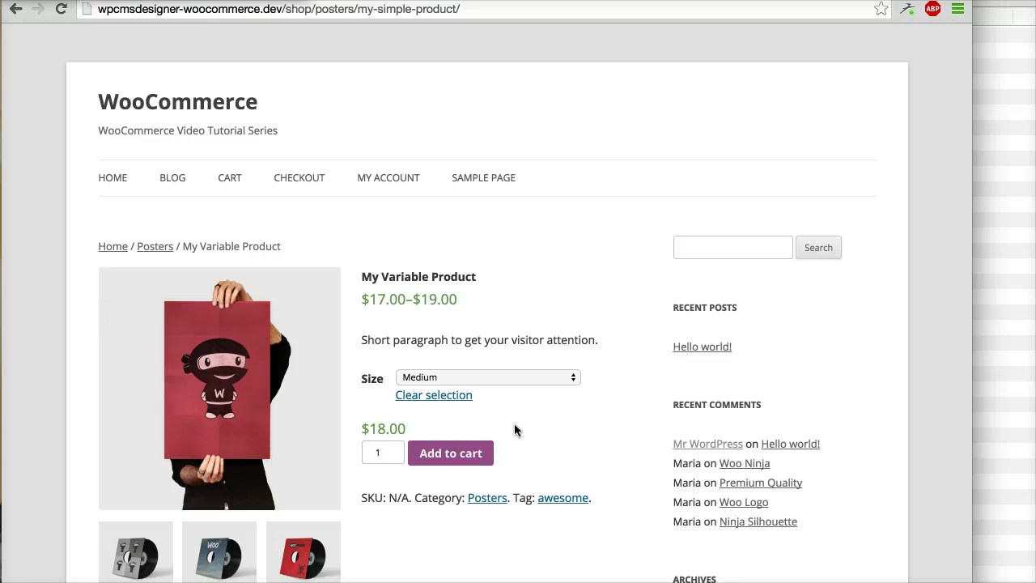
Step: Put a Medium My Variable Product in the cart and review the $35.00 cart page
click(464, 456)
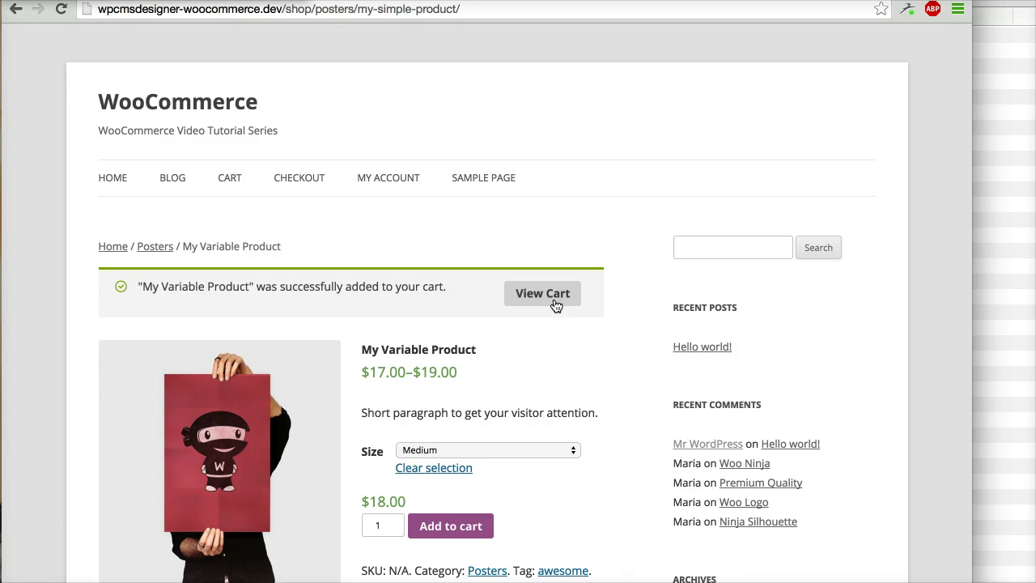
click(555, 300)
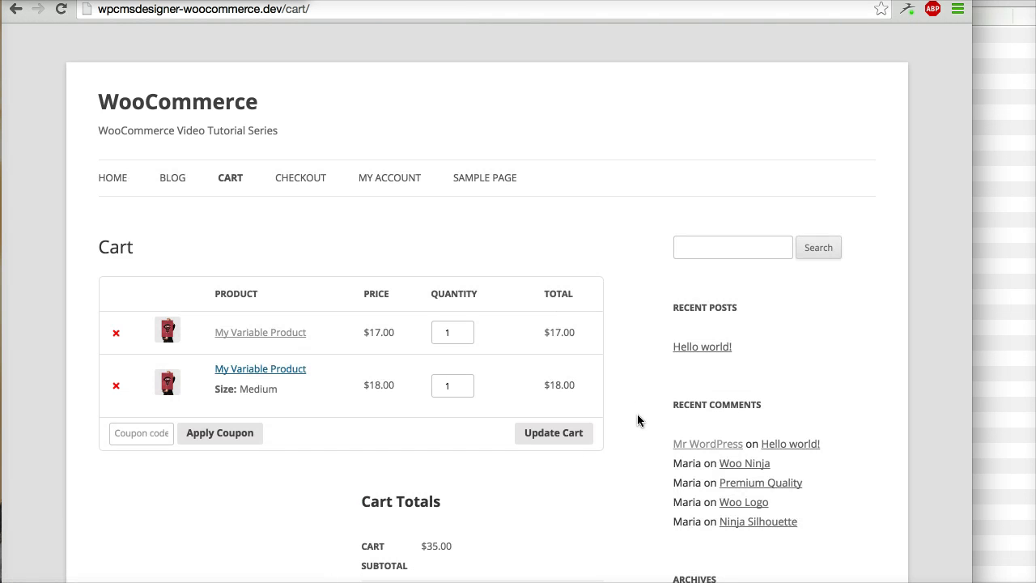
scroll(637, 418, down, 3)
scroll(637, 418, down, 3)
scroll(637, 419, down, 3)
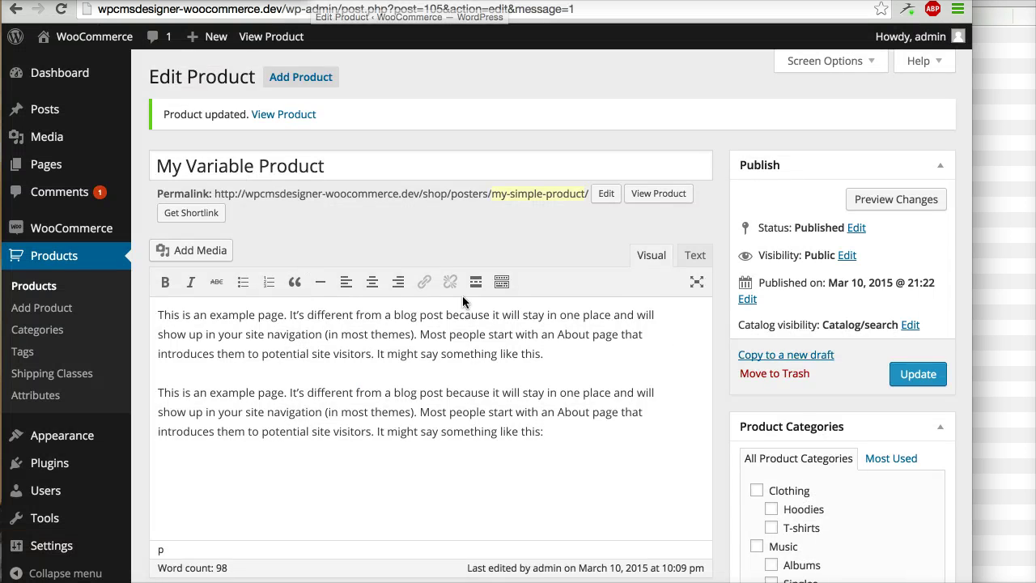
Step: Add #37 Happy Ninja and #70 Flying Ninja as cross-sells from 'ninja' searches, then update the product
scroll(462, 297, down, 6)
scroll(463, 300, down, 3)
scroll(463, 301, up, 3)
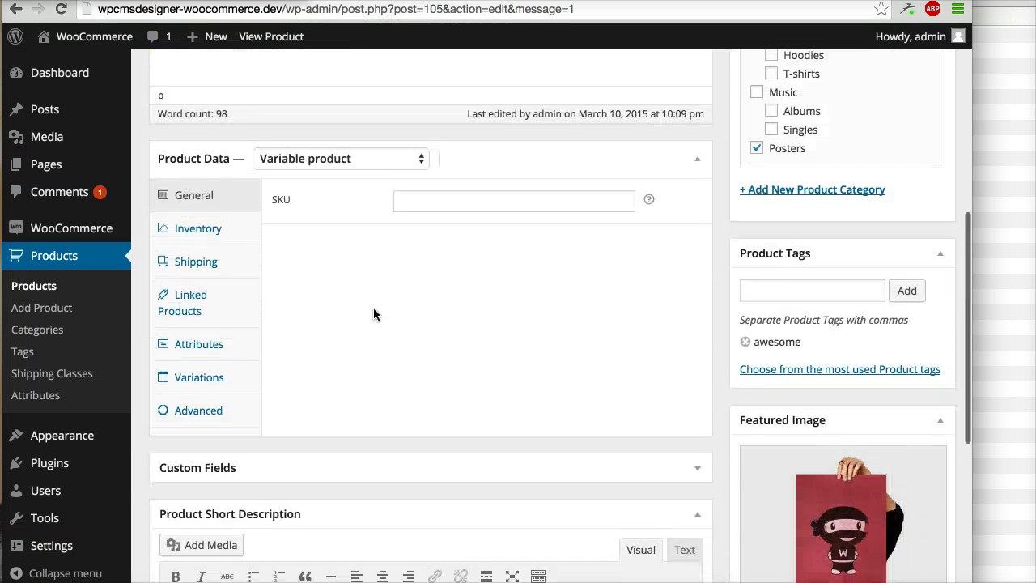
click(228, 308)
click(437, 294)
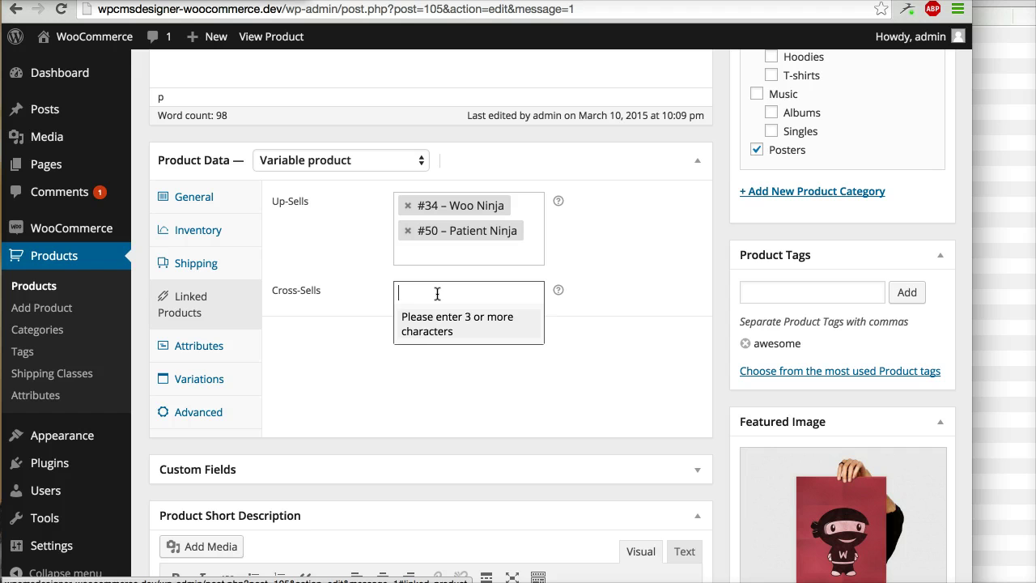
text(ninja)
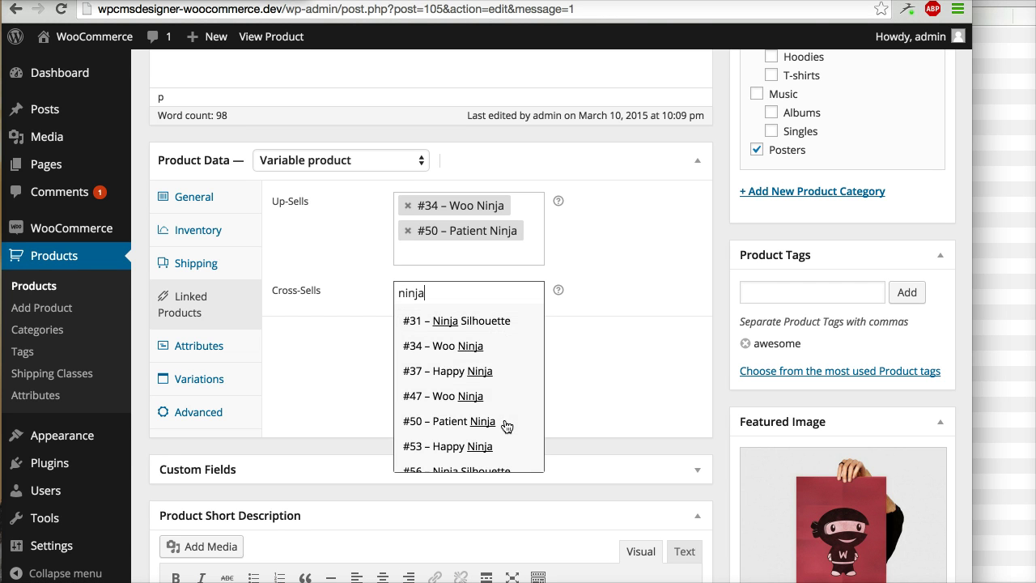
click(525, 374)
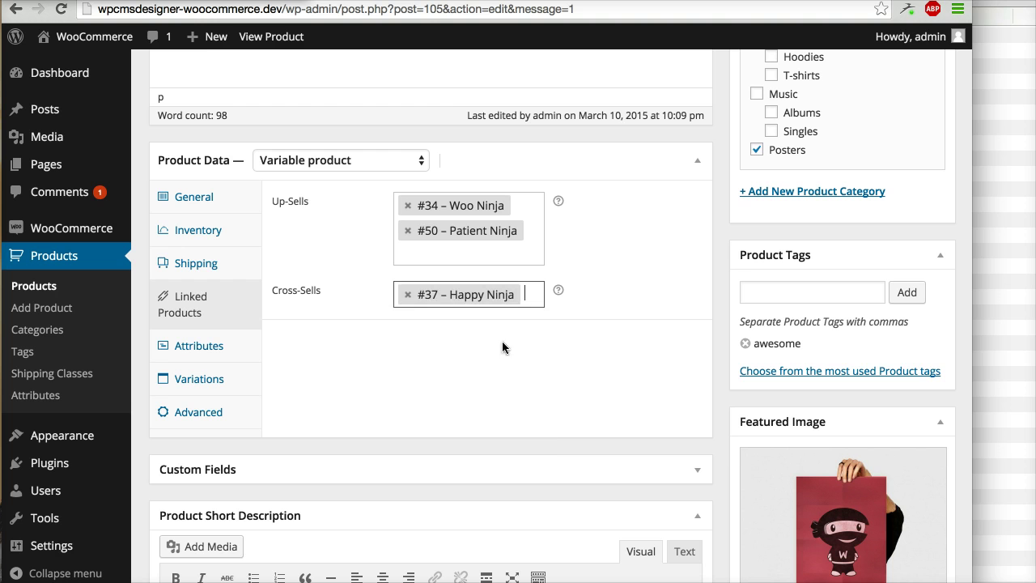
text(nin)
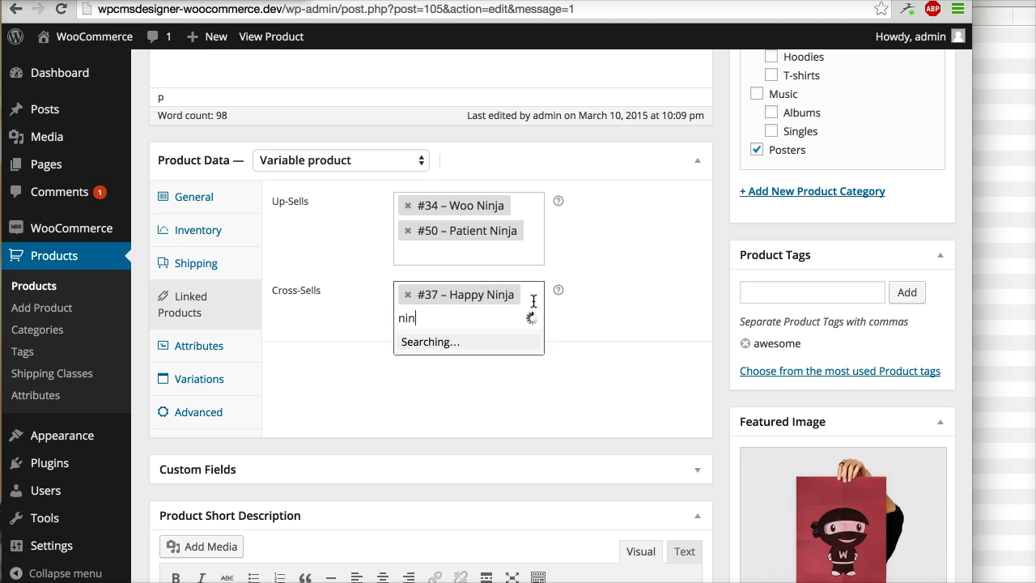
text(ja)
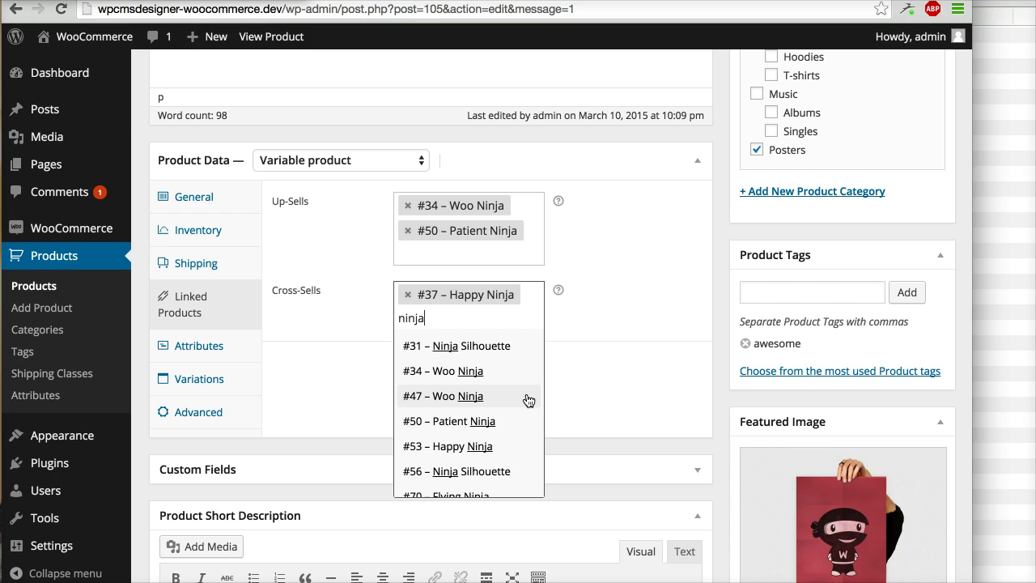
click(510, 484)
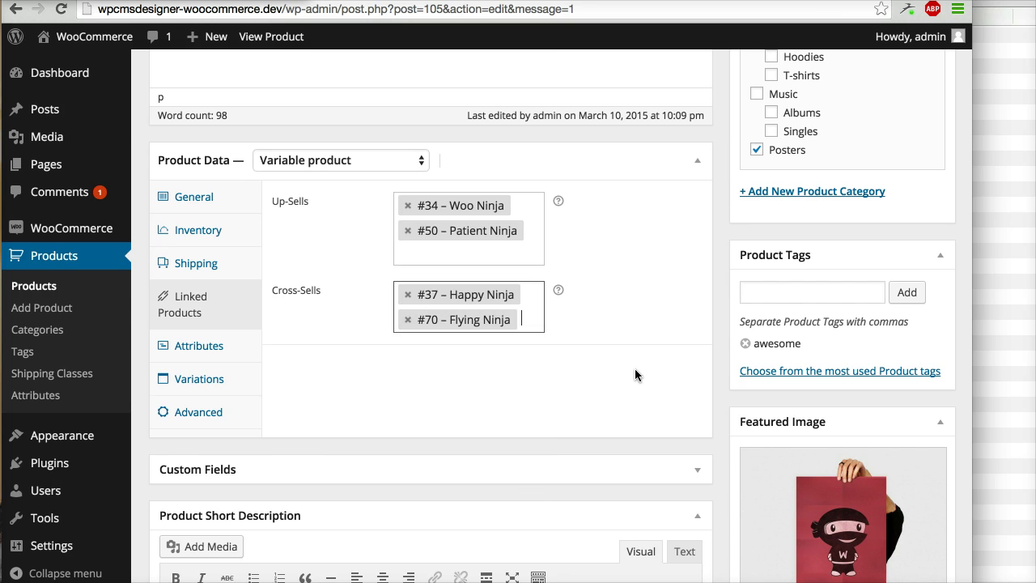
scroll(634, 371, up, 5)
click(922, 383)
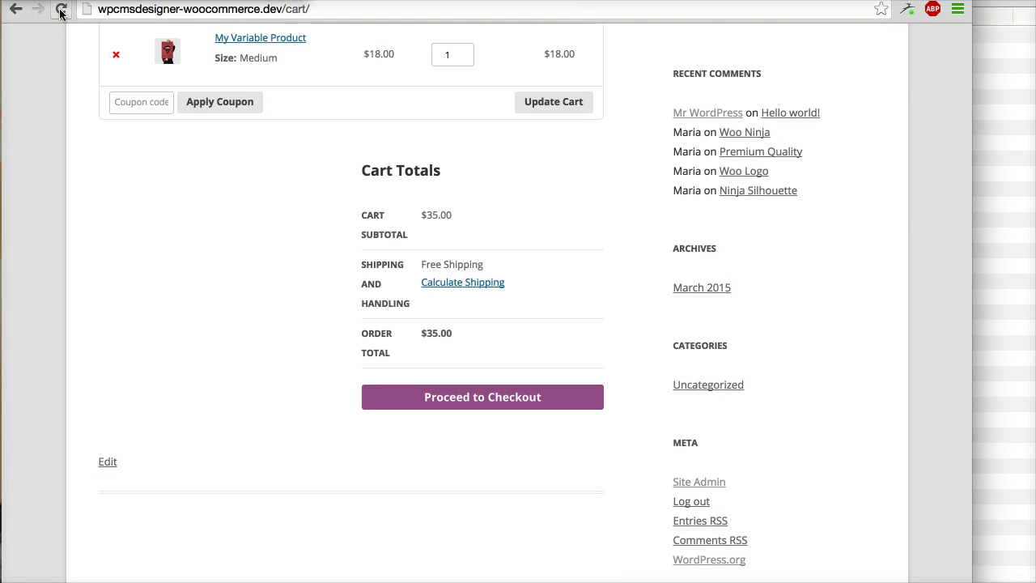
Step: Reload the cart so Flying Ninja and Happy Ninja appear under 'You may be interested in…'
click(60, 10)
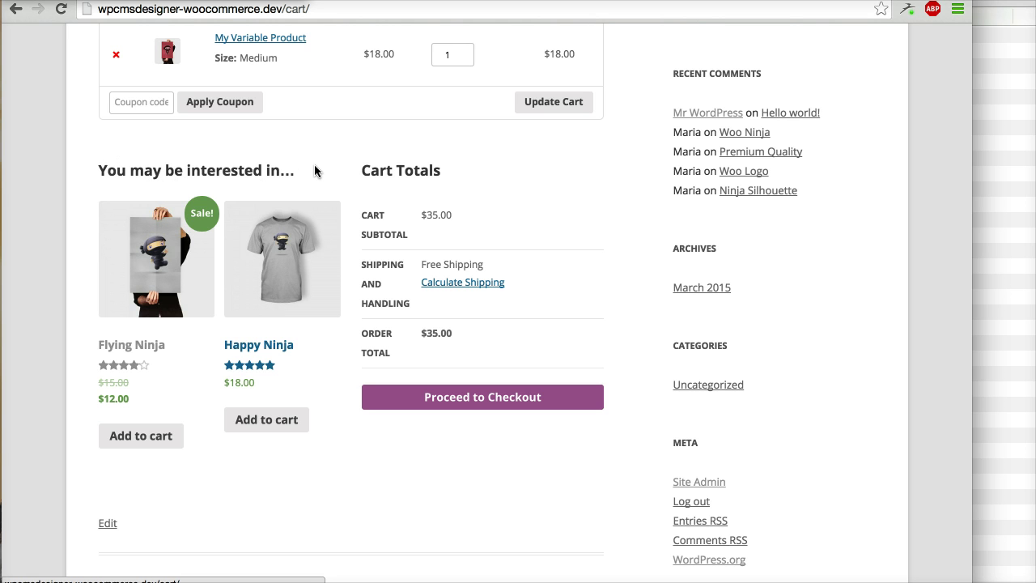
scroll(315, 170, up, 1)
scroll(315, 170, up, 3)
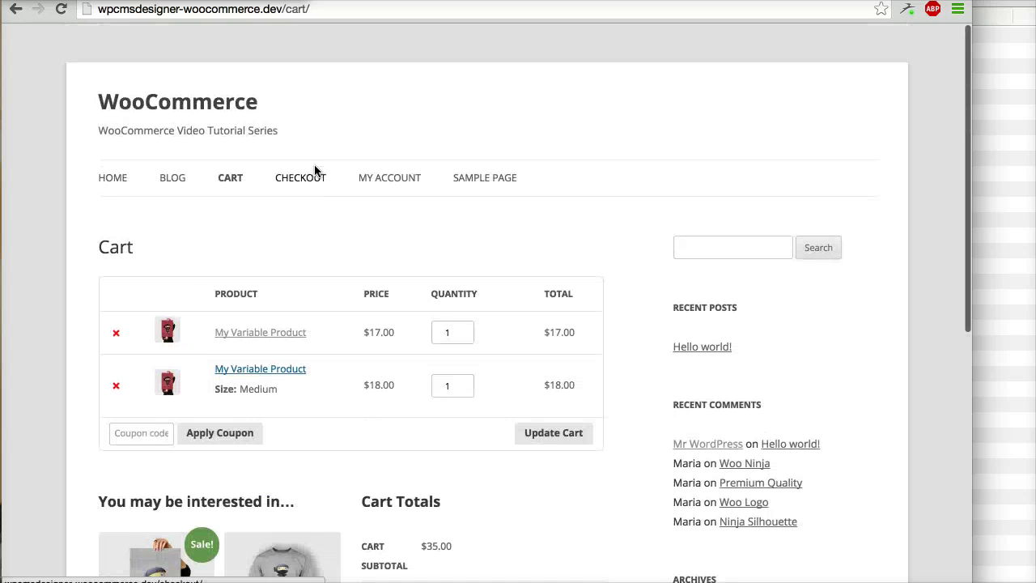